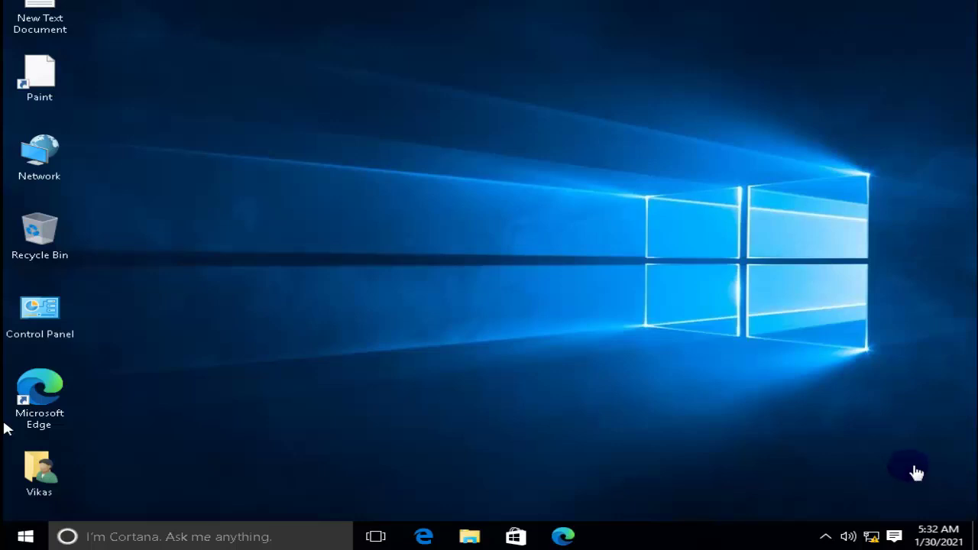
{"action": "key", "text": "super+r"}
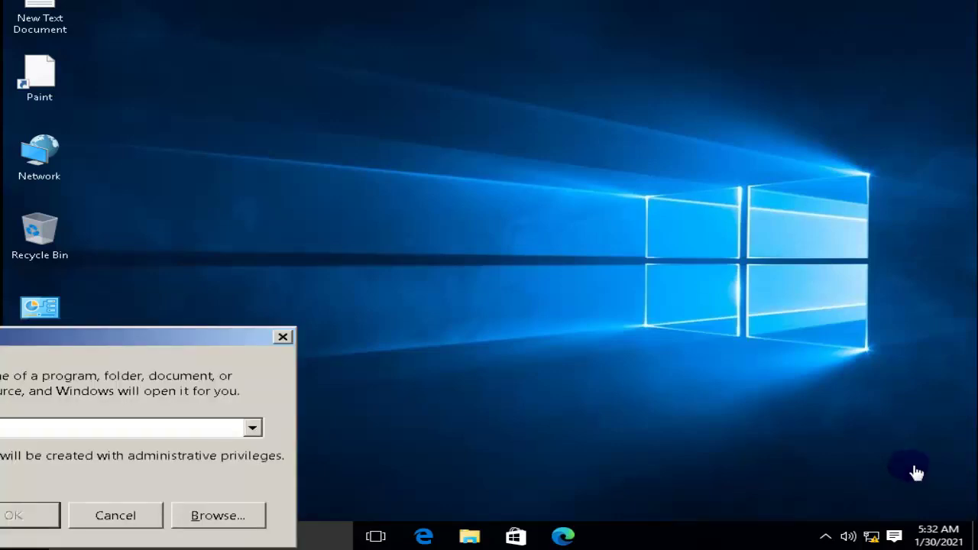
{"action": "key", "text": "Escape"}
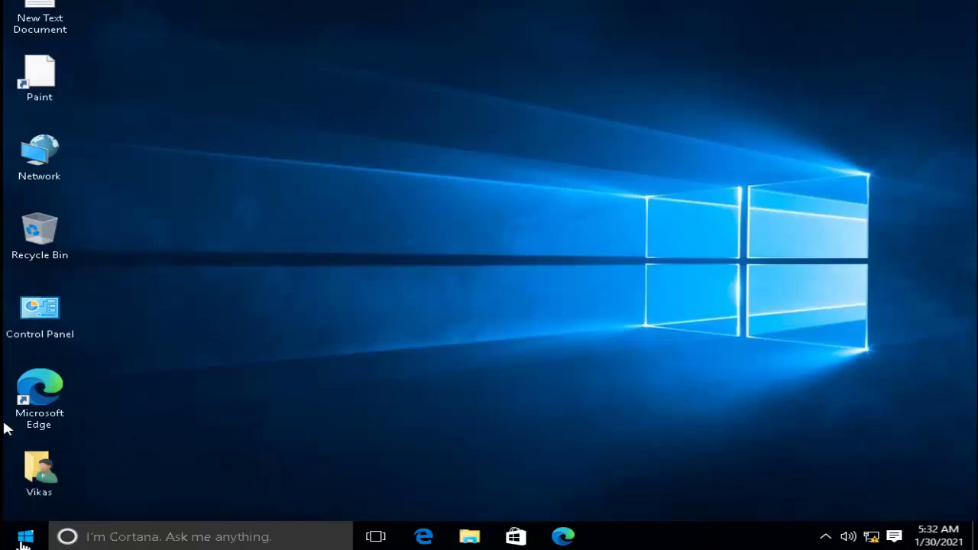
{"action": "left_click", "coordinate": [6, 428]}
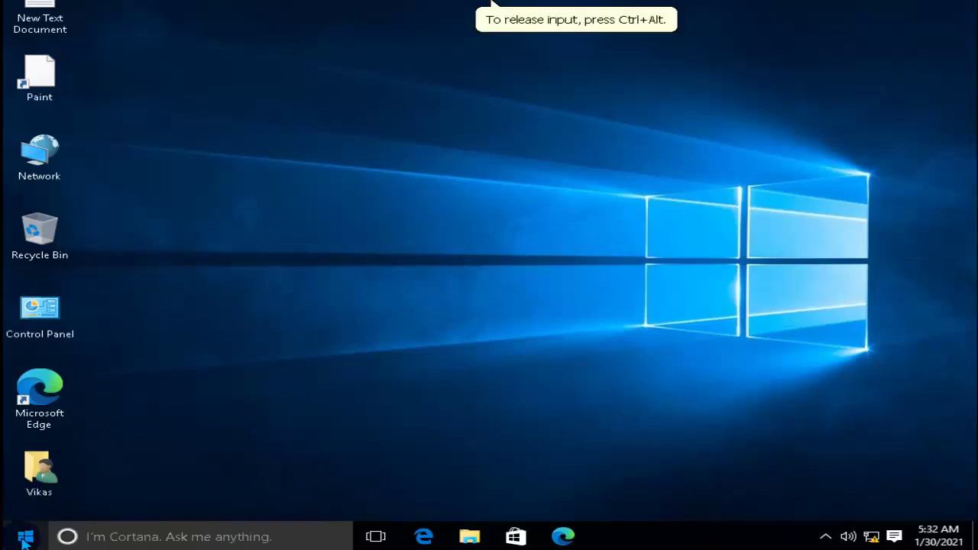
Open the Local Users and Groups console by running lusrmgr.msc
{"action": "right_click", "coordinate": [25, 537]}
{"action": "left_click", "coordinate": [108, 461]}
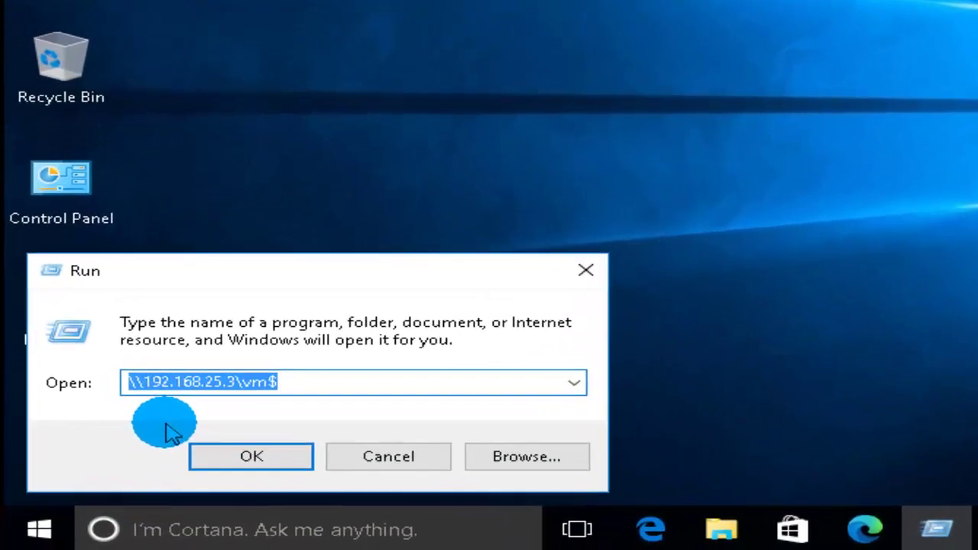
{"action": "type", "text": "lusrmgr"}
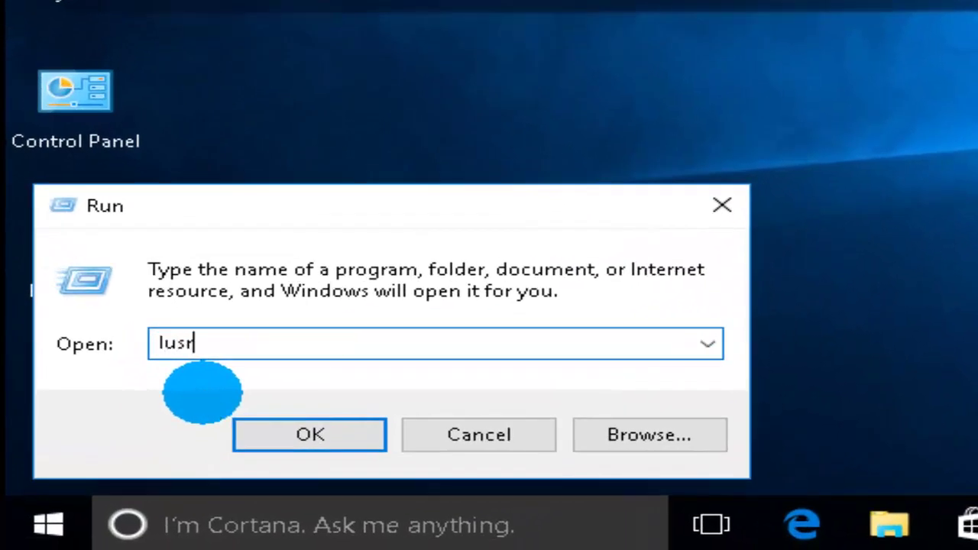
{"action": "type", "text": ".msc"}
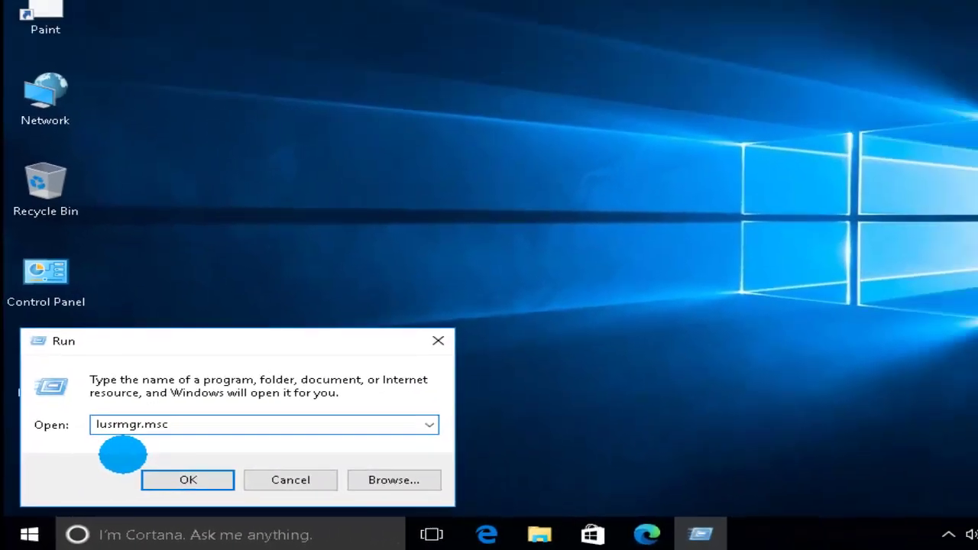
{"action": "key", "text": "Return"}
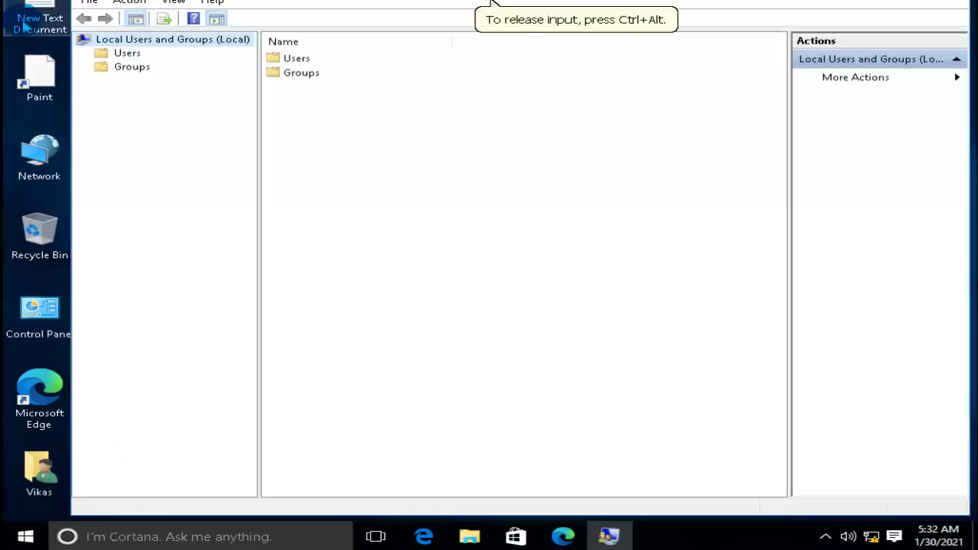
Enable the built-in Guest account in the local users by clearing its "Account is disabled" option, and apply the change
{"action": "left_click", "coordinate": [123, 55]}
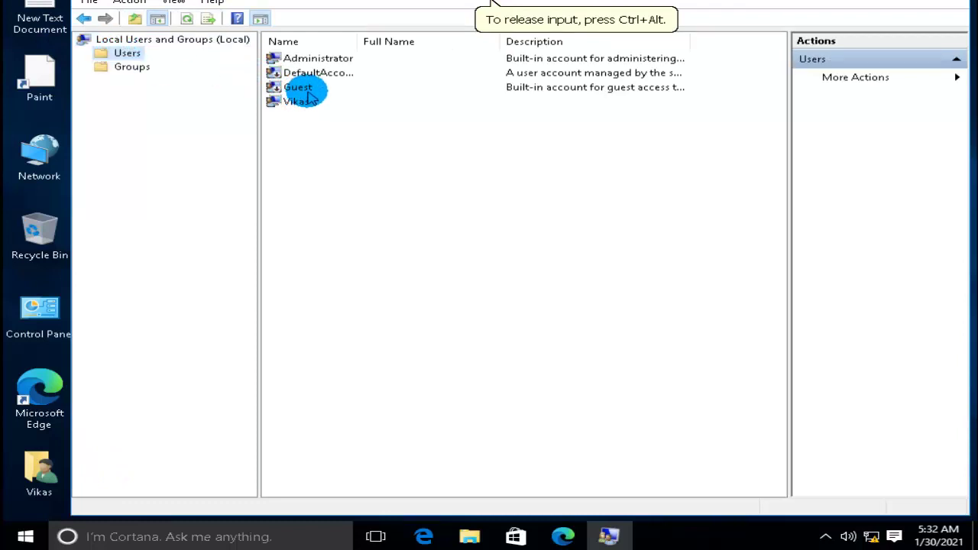
{"action": "left_click", "coordinate": [305, 88]}
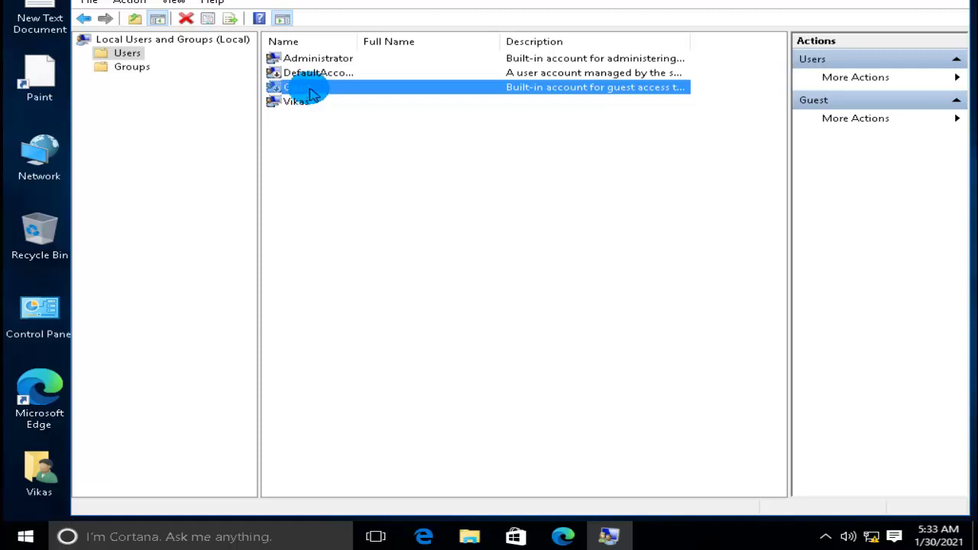
{"action": "right_click", "coordinate": [310, 92]}
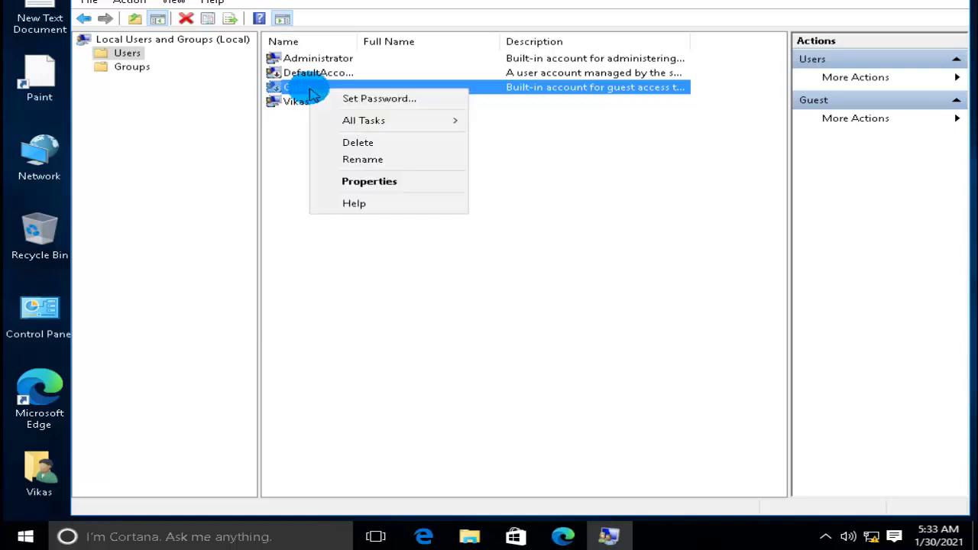
{"action": "left_click", "coordinate": [368, 182]}
{"action": "left_click", "coordinate": [393, 279]}
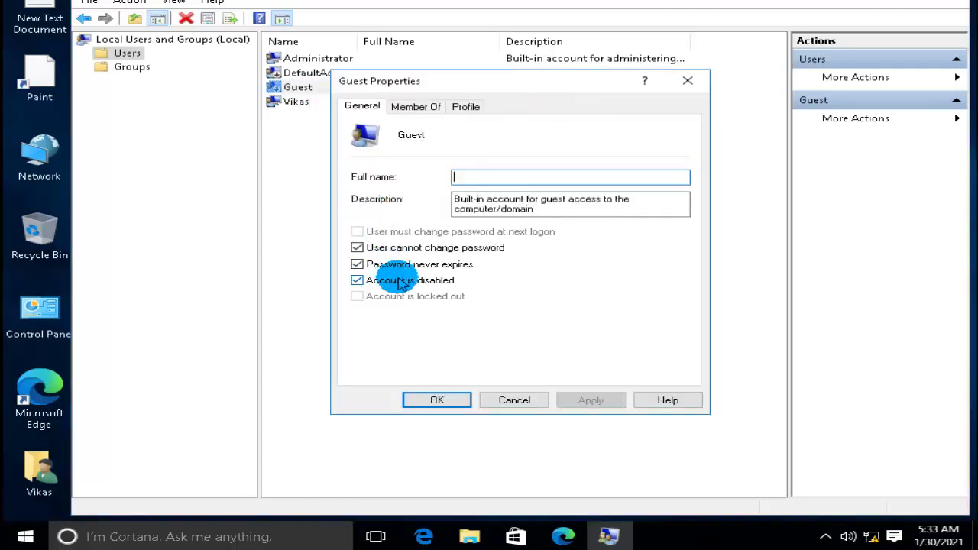
{"action": "left_click", "coordinate": [606, 399]}
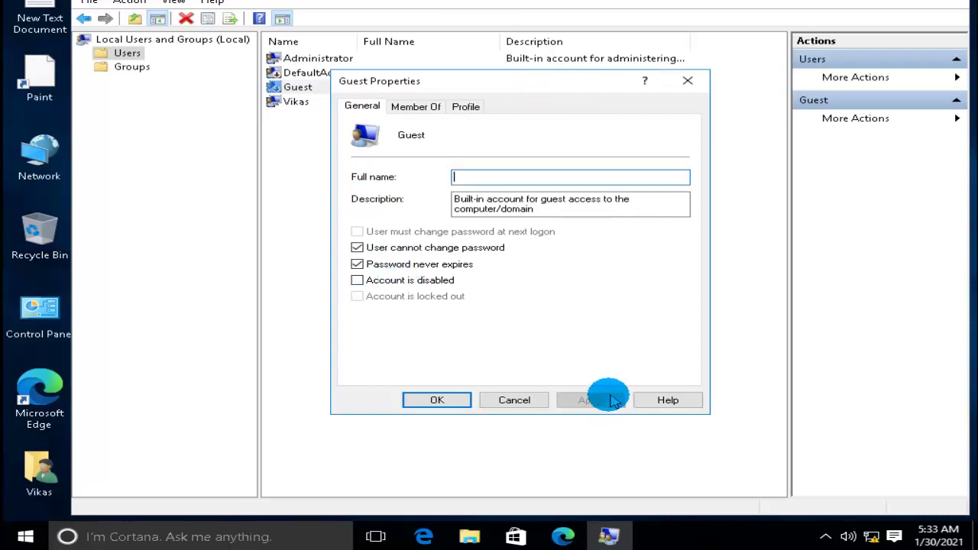
{"action": "left_click", "coordinate": [450, 405]}
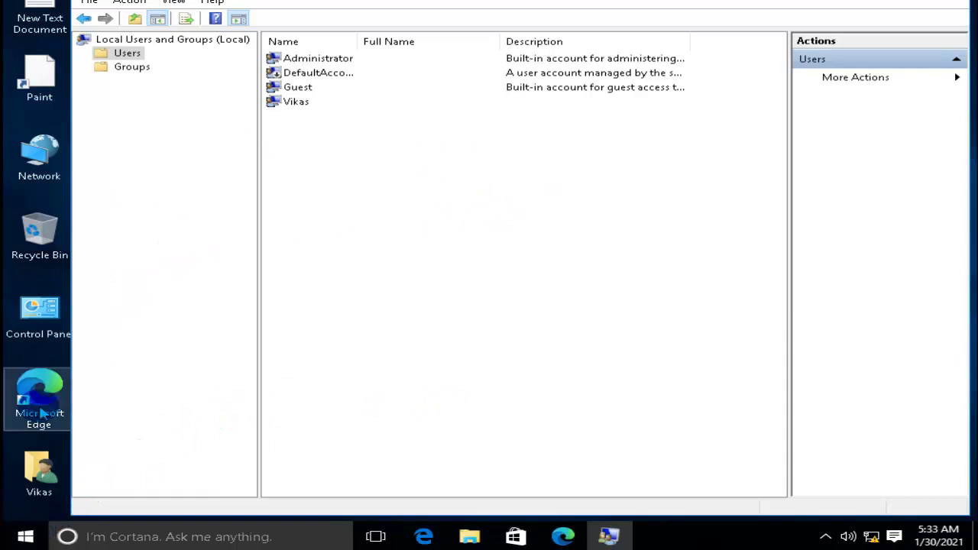
{"action": "right_click", "coordinate": [30, 537]}
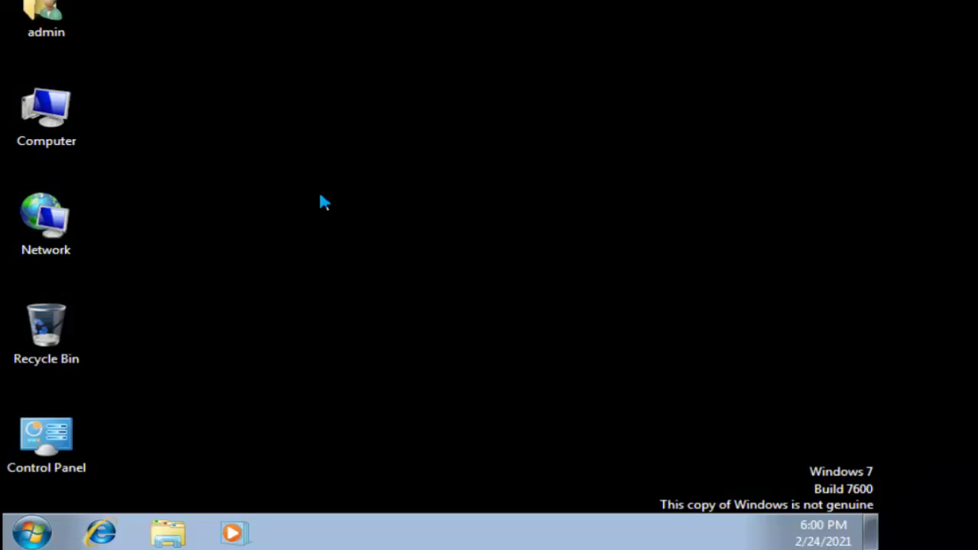
{"action": "right_click", "coordinate": [29, 529]}
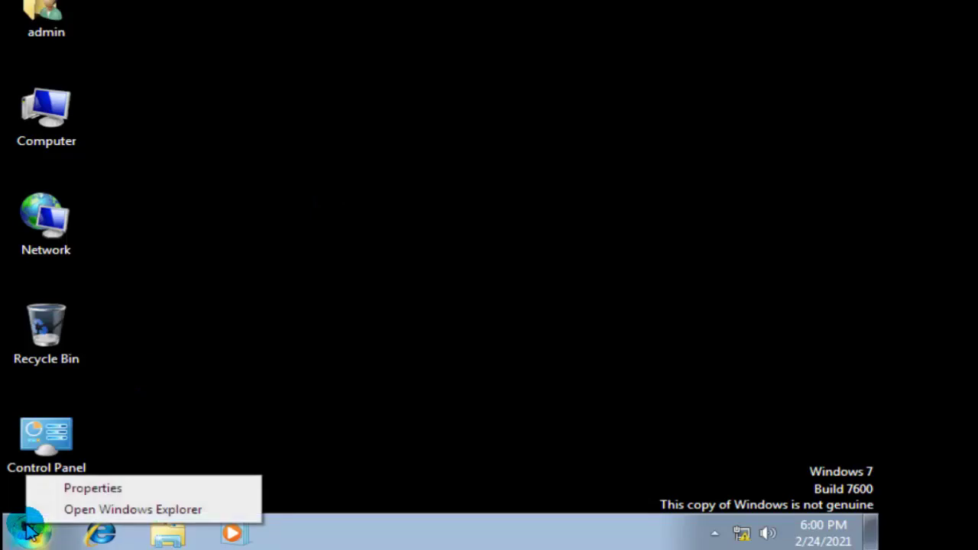
{"action": "left_click", "coordinate": [28, 529]}
{"action": "left_click", "coordinate": [29, 531]}
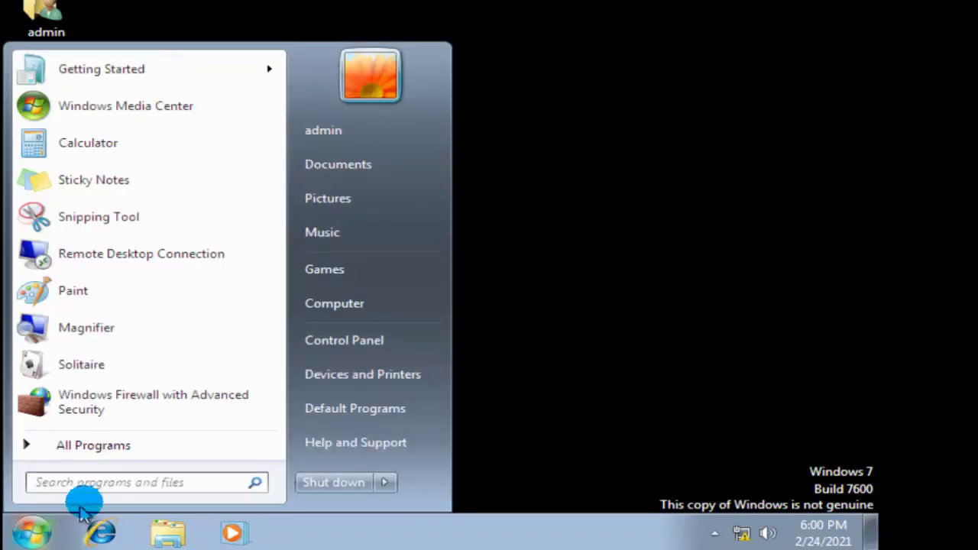
{"action": "left_click", "coordinate": [555, 422]}
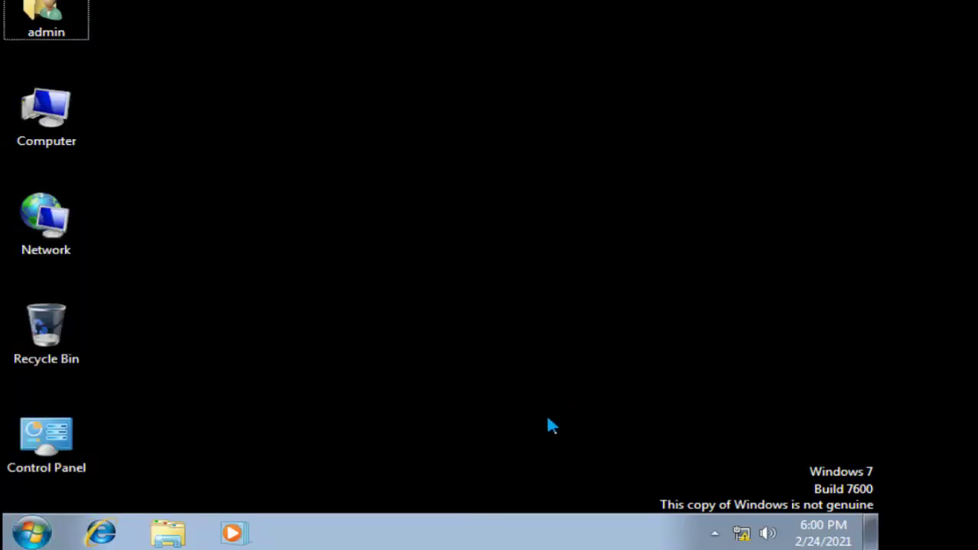
Open the Local Security Policy console on the Windows 7 machine by running secpol.msc
{"action": "key", "text": "super+r"}
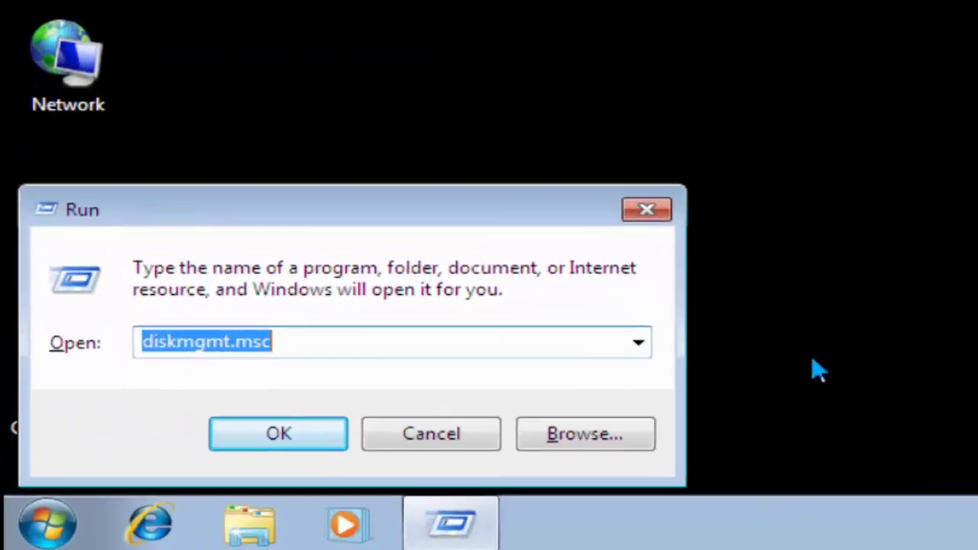
{"action": "type", "text": "secpol"}
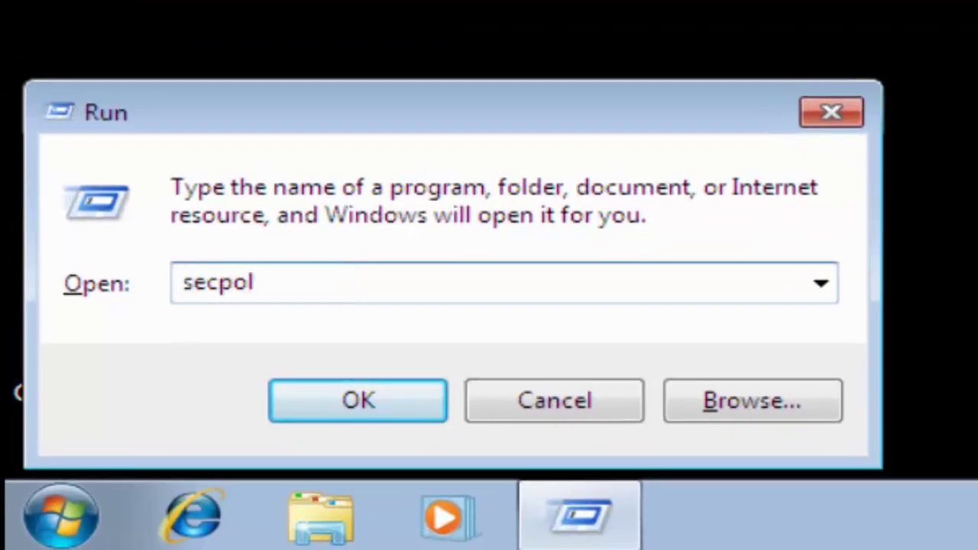
{"action": "type", "text": ".msc"}
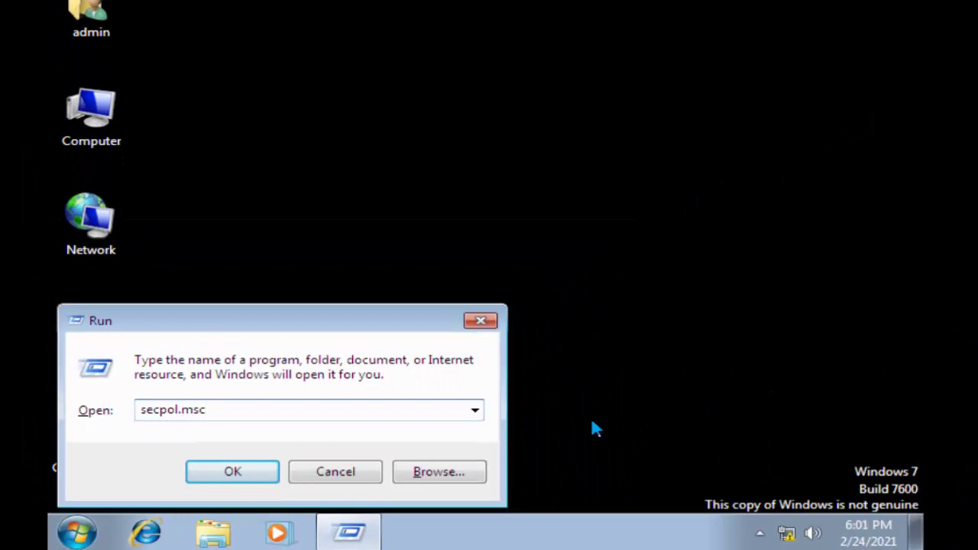
{"action": "key", "text": "Return"}
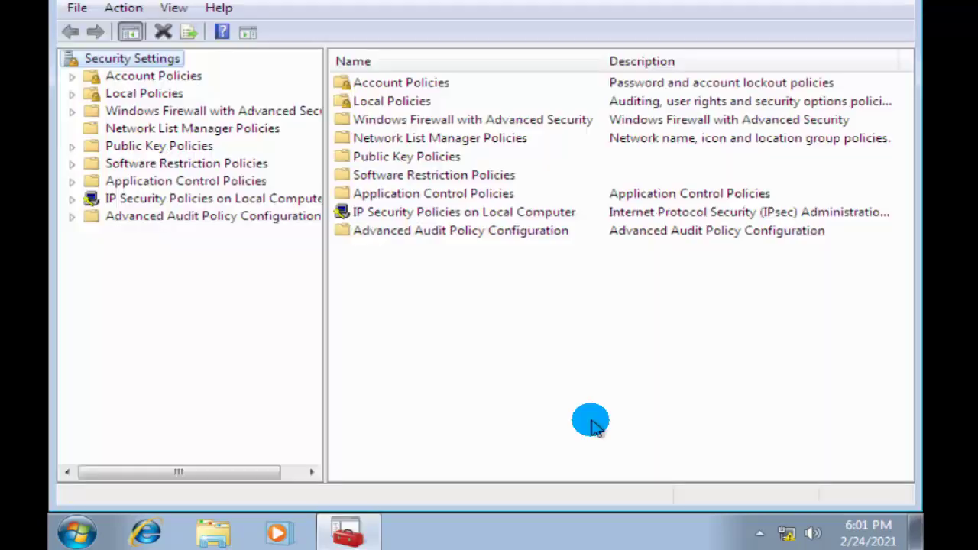
Display the User Rights Assignment policies under Local Policies and select "Allow log on locally"
{"action": "double_click", "coordinate": [165, 97]}
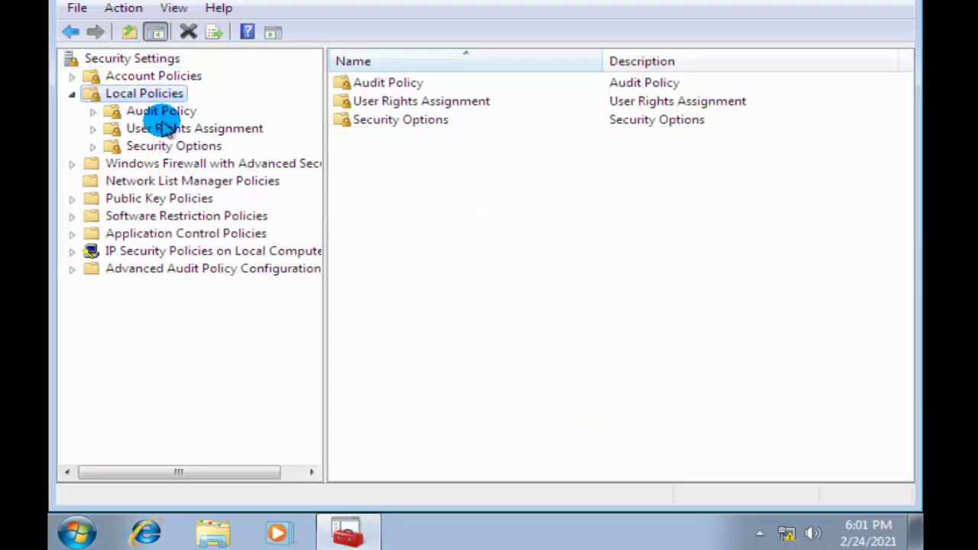
{"action": "left_click", "coordinate": [166, 131]}
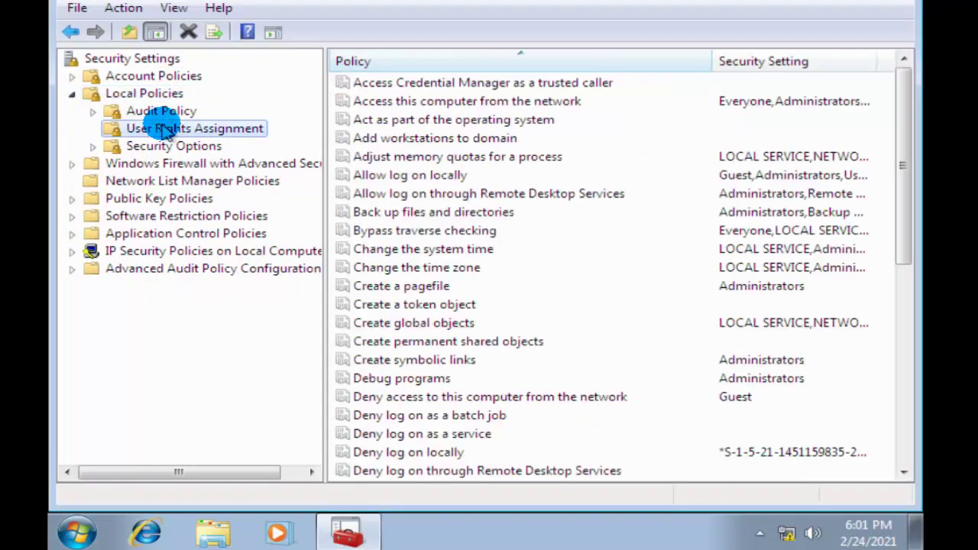
{"action": "left_click", "coordinate": [421, 175]}
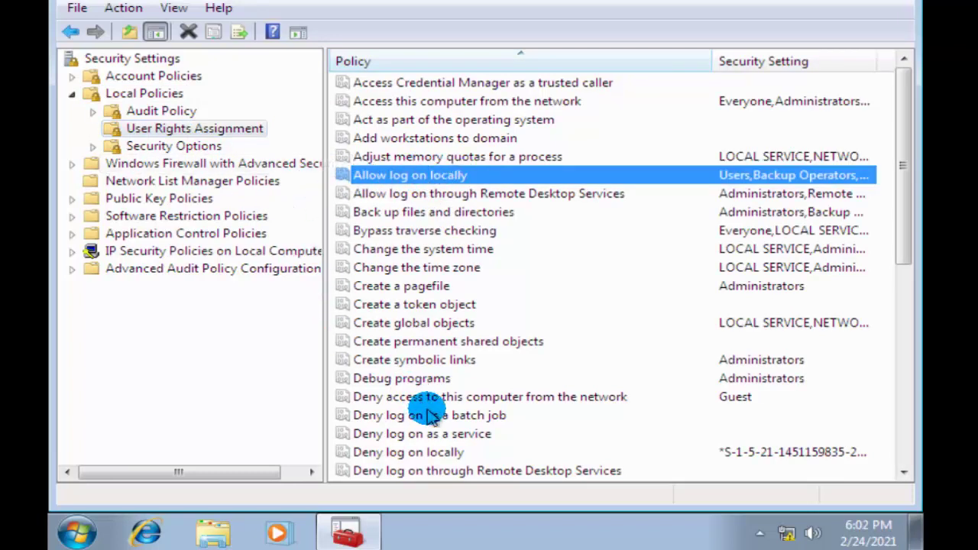
Remove the listed account from the "Deny log on locally" policy and save the policy
{"action": "double_click", "coordinate": [442, 455]}
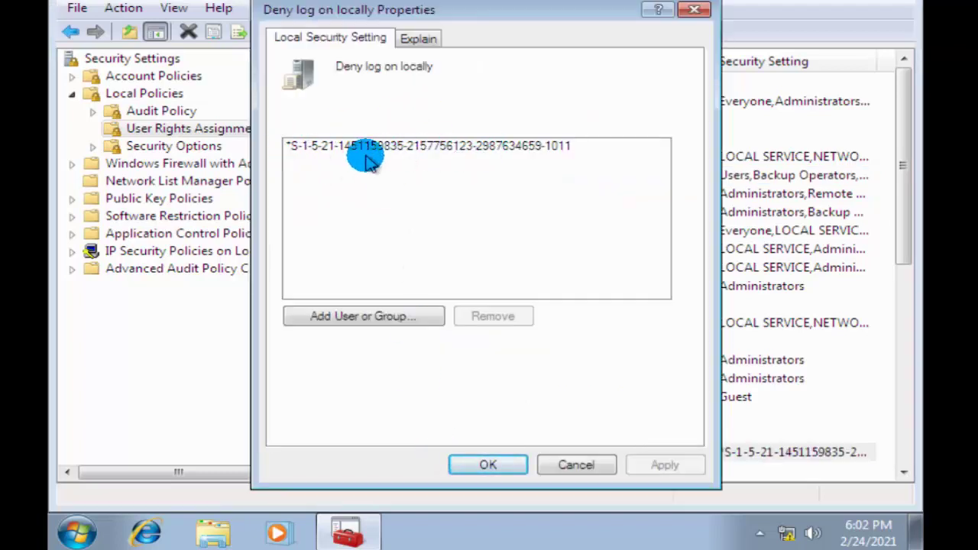
{"action": "left_click", "coordinate": [344, 149]}
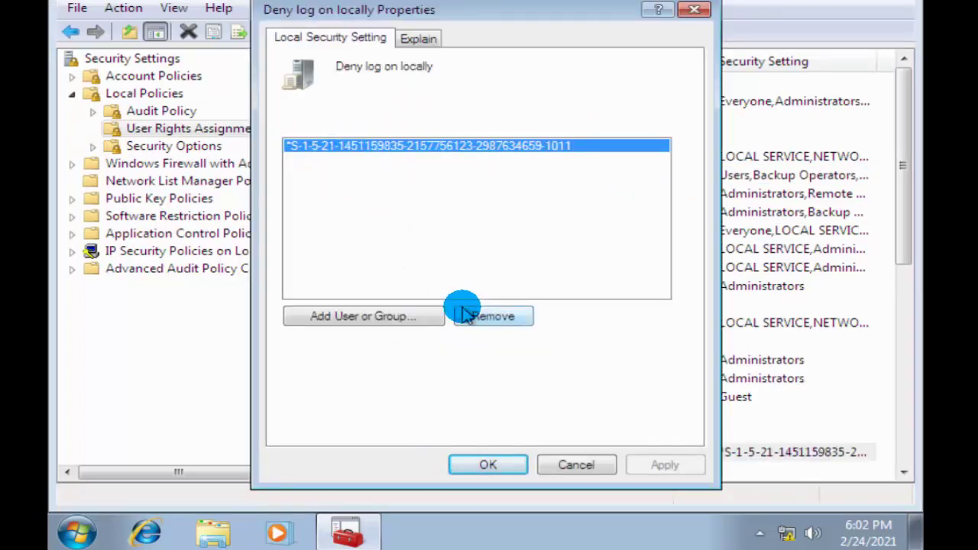
{"action": "left_click", "coordinate": [460, 313]}
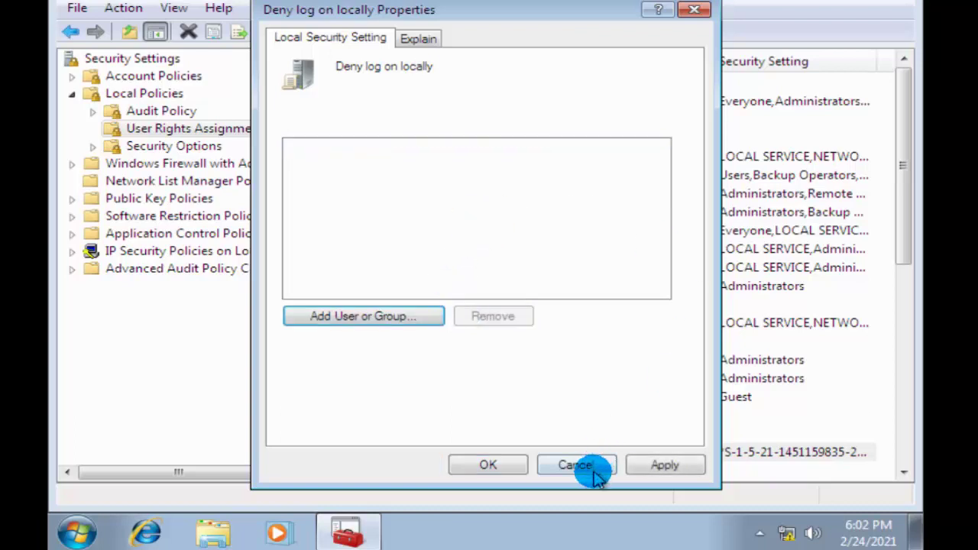
{"action": "left_click", "coordinate": [466, 466]}
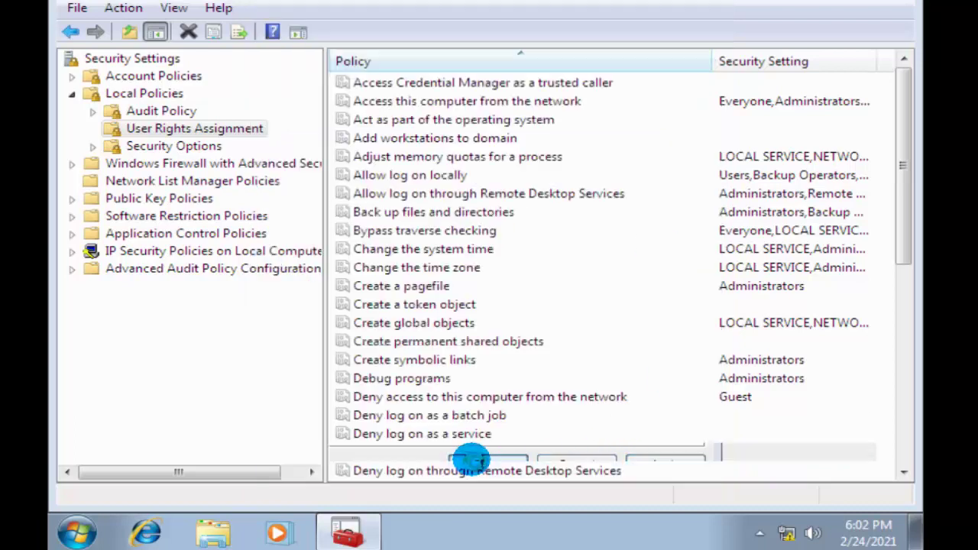
Add the local Guest account to the "Allow log on locally" policy by finding it in the account search, and save the policy
{"action": "double_click", "coordinate": [419, 177]}
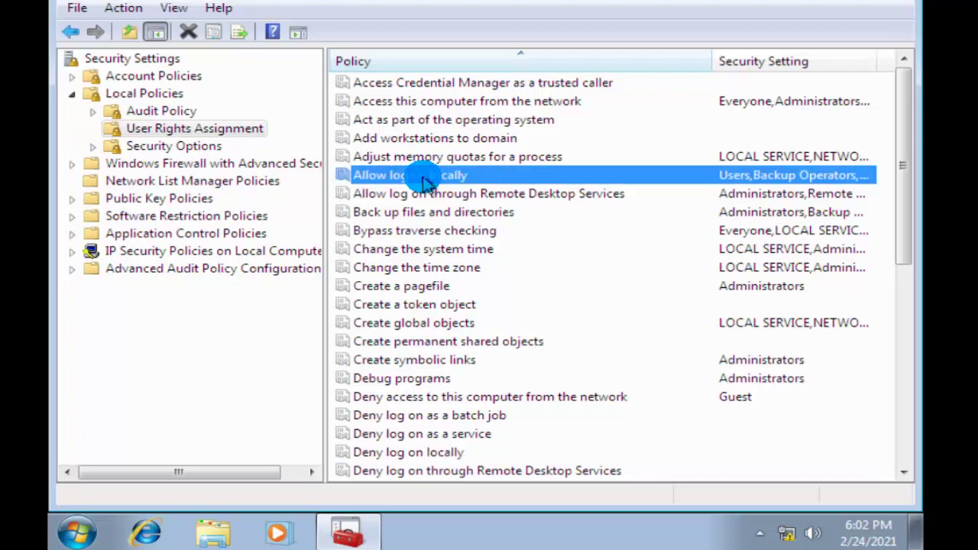
{"action": "left_click", "coordinate": [402, 321]}
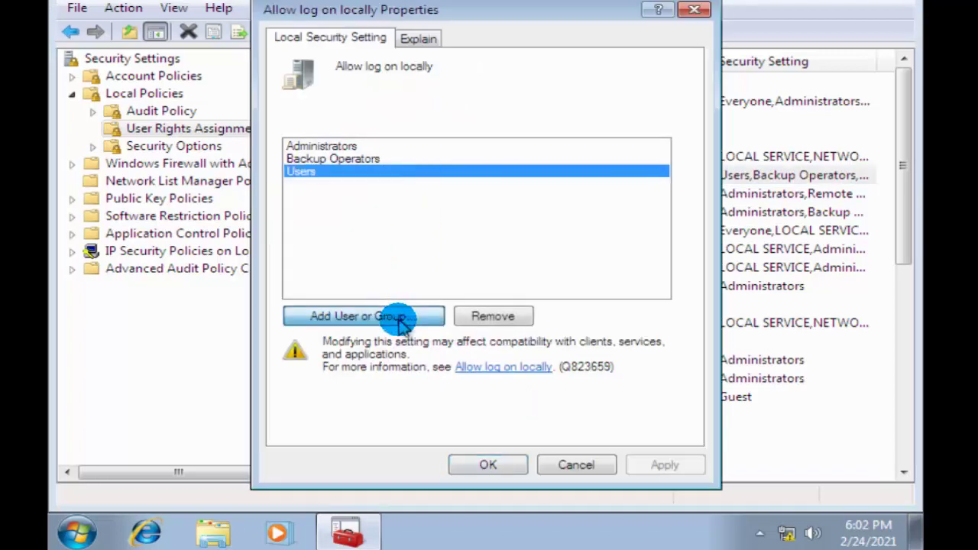
{"action": "left_click", "coordinate": [359, 246]}
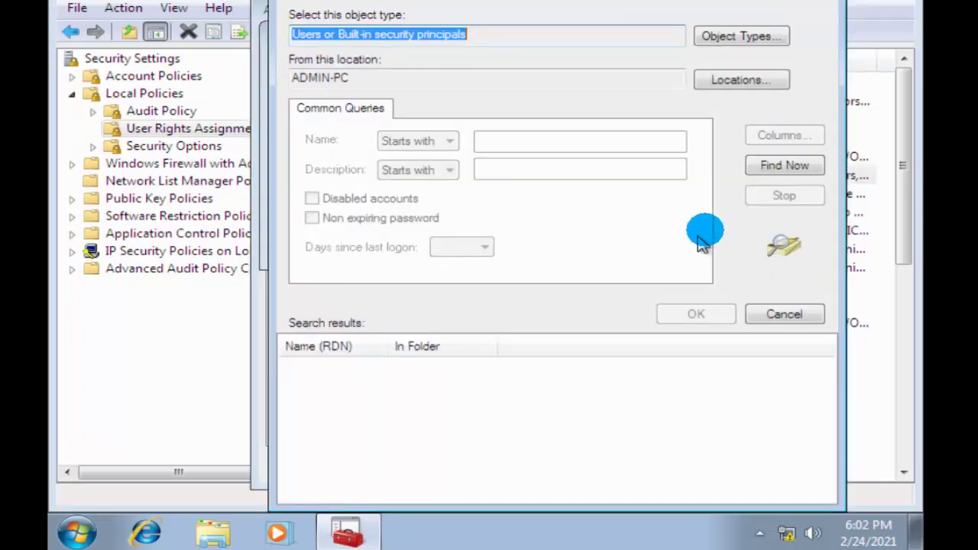
{"action": "left_click", "coordinate": [771, 165]}
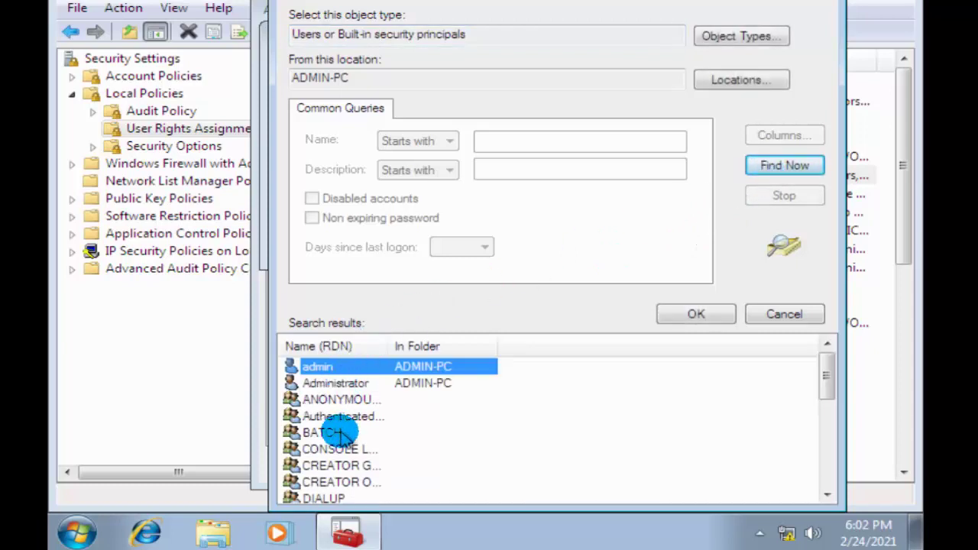
{"action": "left_click", "coordinate": [328, 433]}
{"action": "key", "text": "g"}
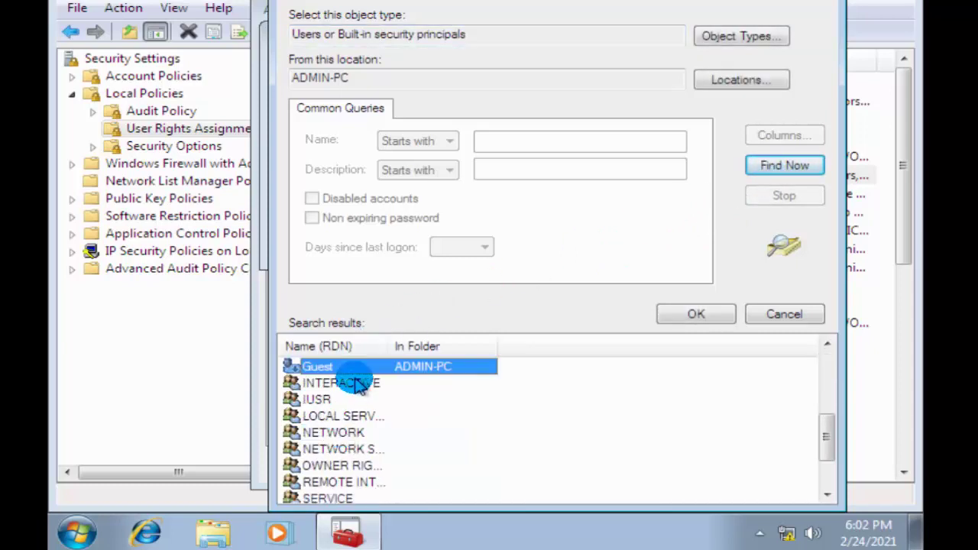
{"action": "left_click", "coordinate": [694, 318]}
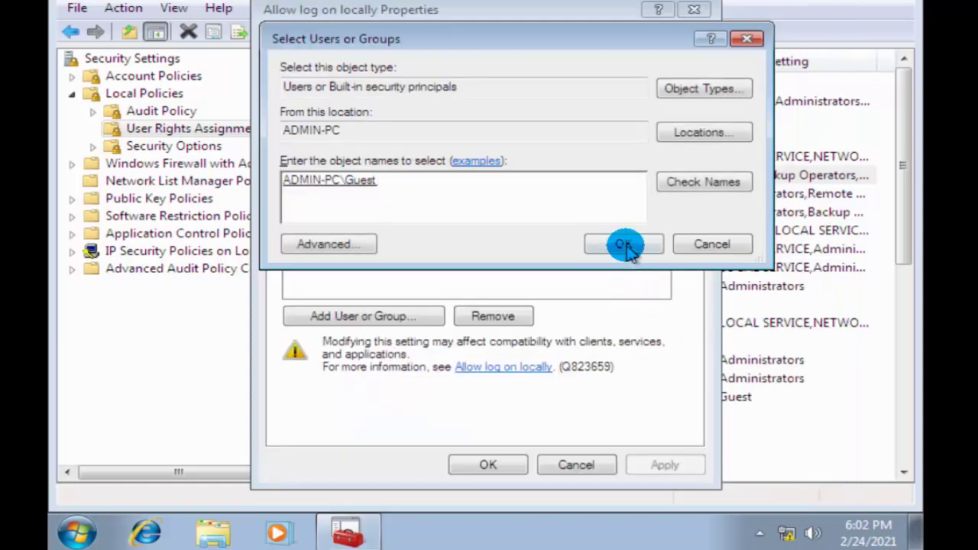
{"action": "left_click", "coordinate": [625, 244]}
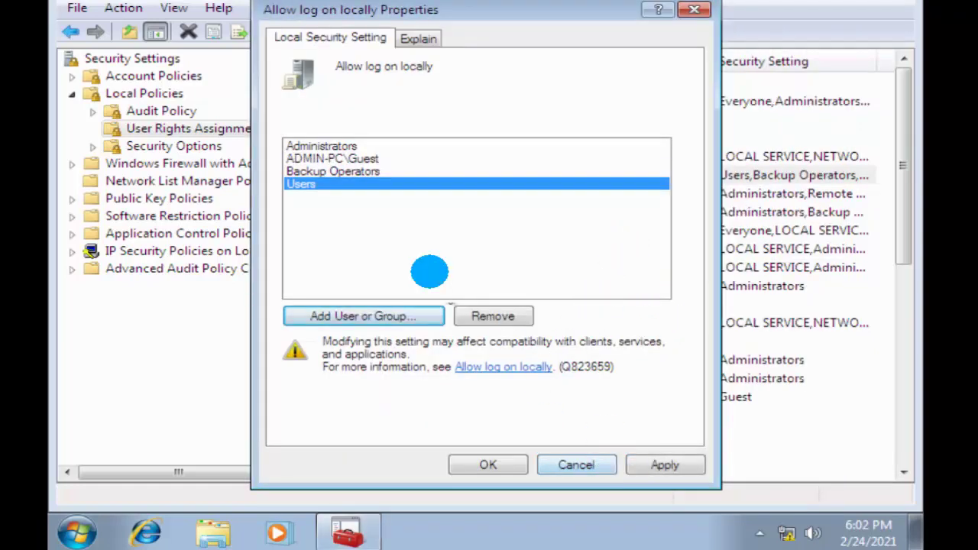
{"action": "left_click", "coordinate": [649, 463]}
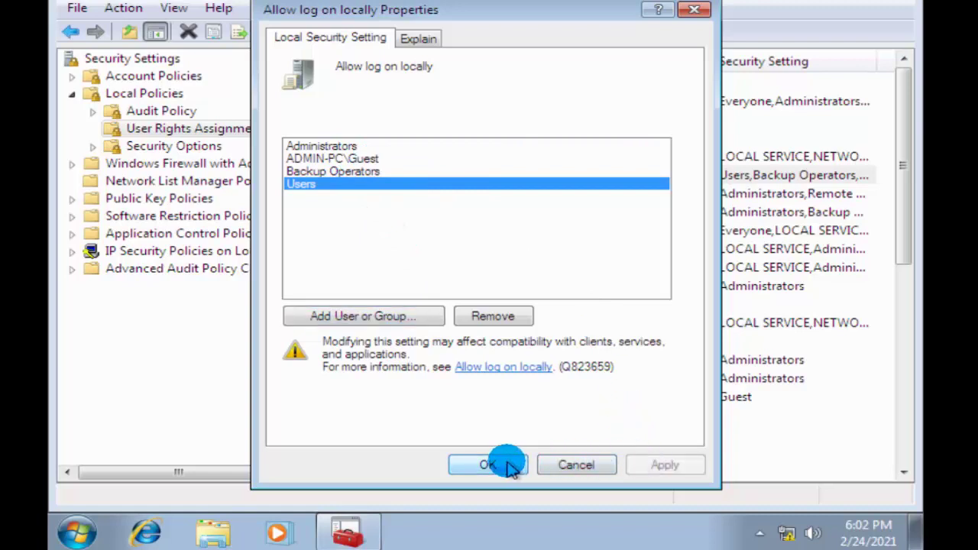
{"action": "left_click", "coordinate": [508, 466]}
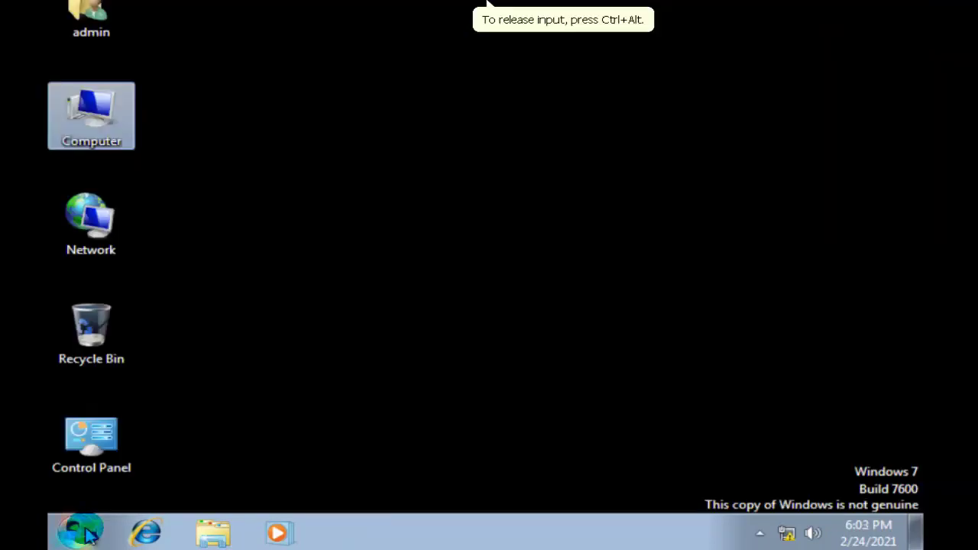
Log off the current admin session to return to the Windows 7 logon screen
{"action": "right_click", "coordinate": [86, 534]}
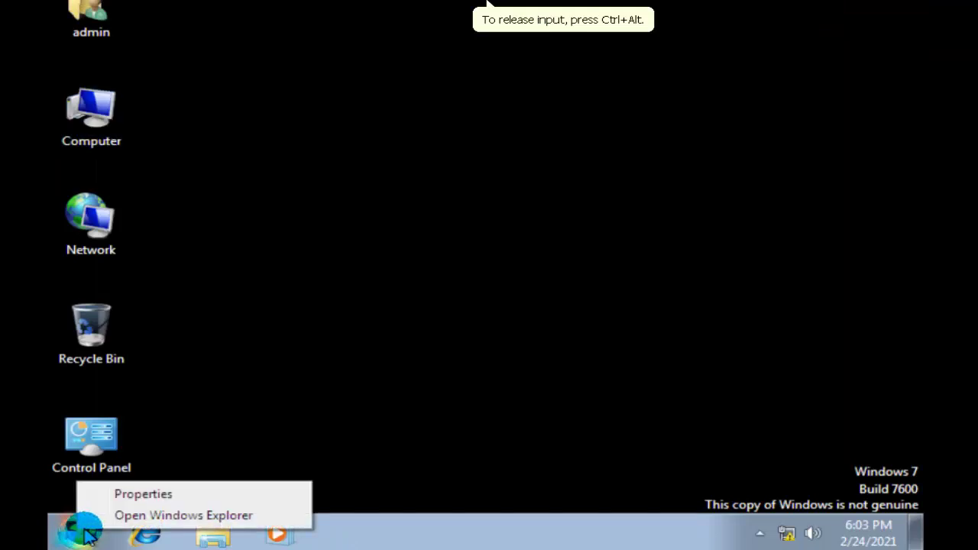
{"action": "left_click", "coordinate": [82, 533]}
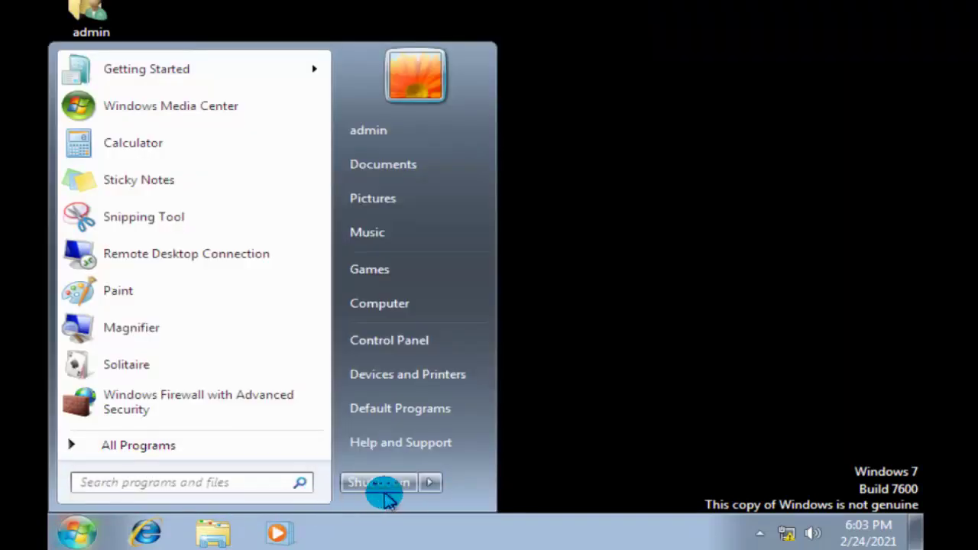
{"action": "left_click", "coordinate": [430, 482]}
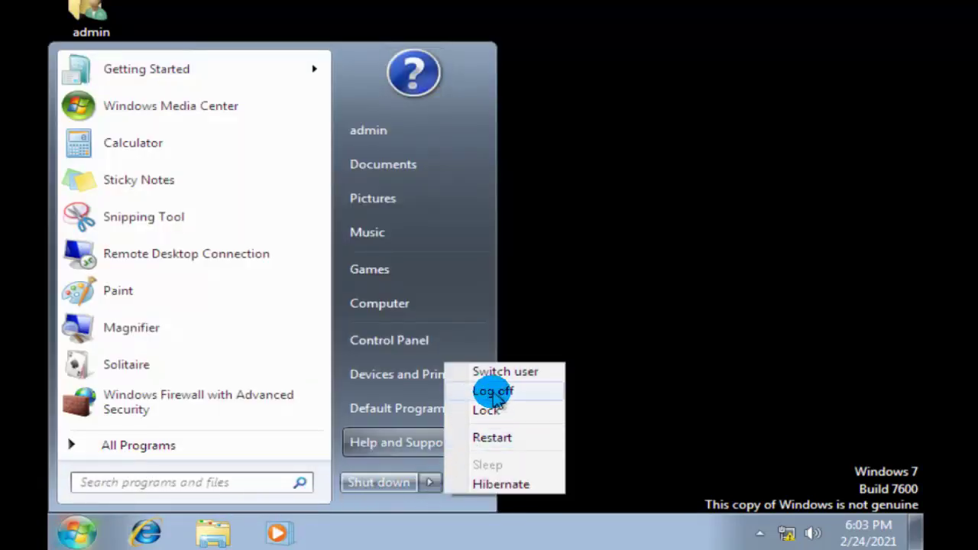
{"action": "left_click", "coordinate": [493, 393]}
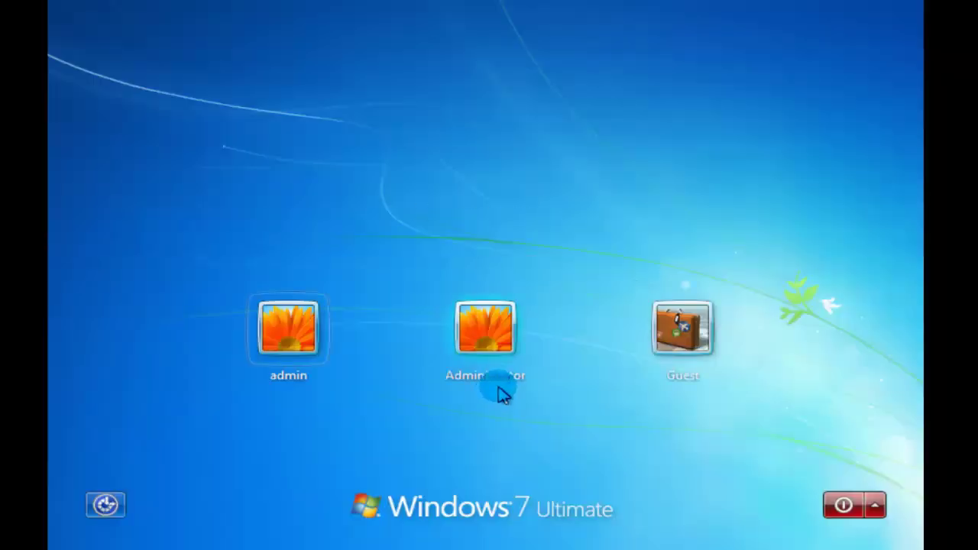
Log on with the Guest account, postpone Windows activation with "Ask me later", and dismiss the genuine software notice
{"action": "left_click", "coordinate": [684, 327]}
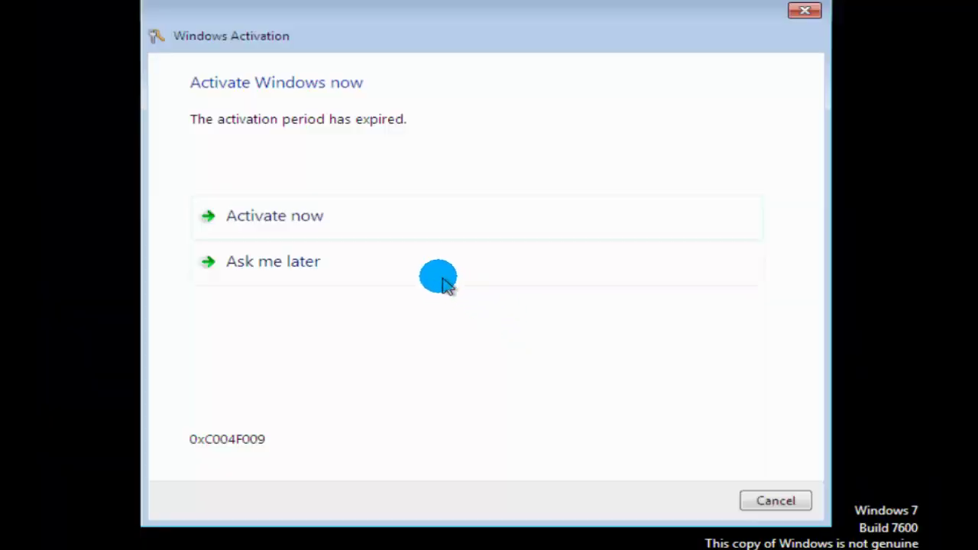
{"action": "left_click", "coordinate": [442, 275]}
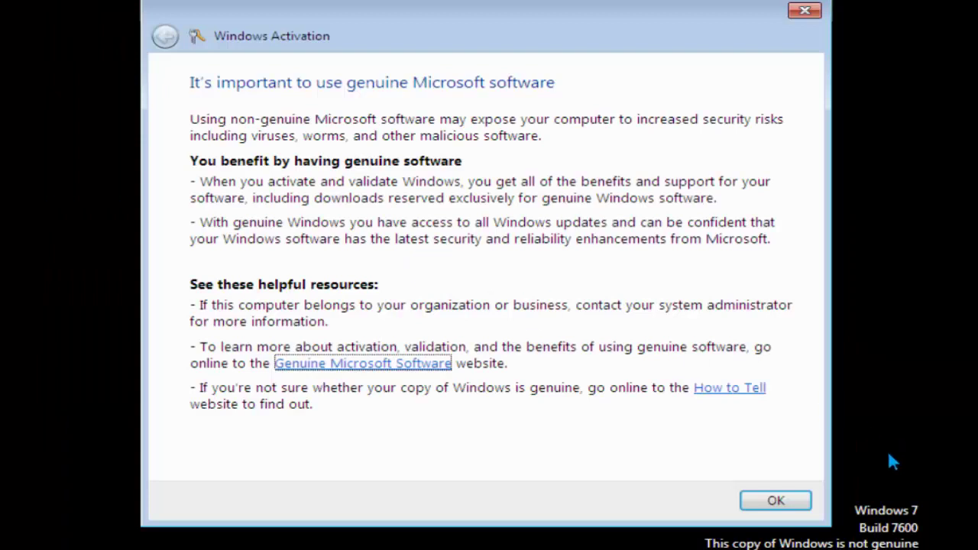
{"action": "left_click", "coordinate": [754, 498]}
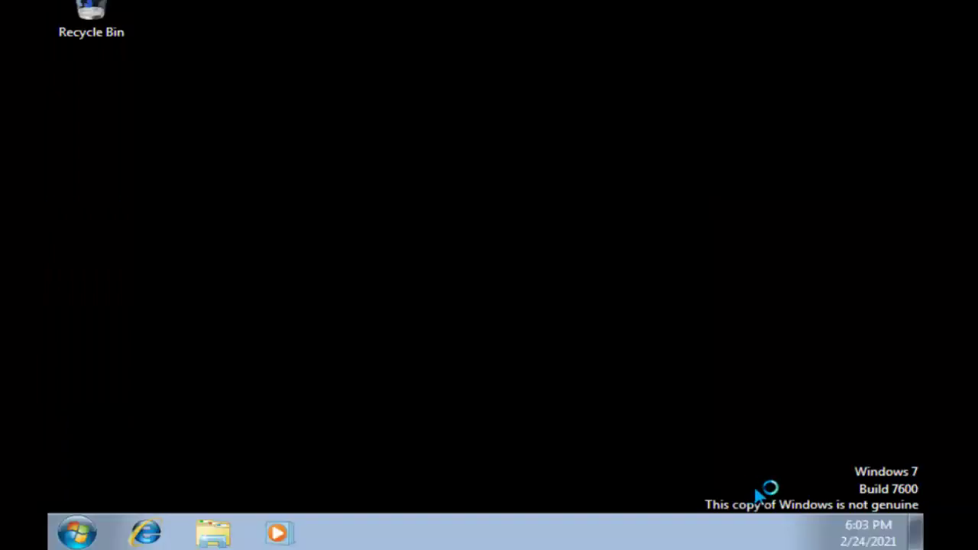